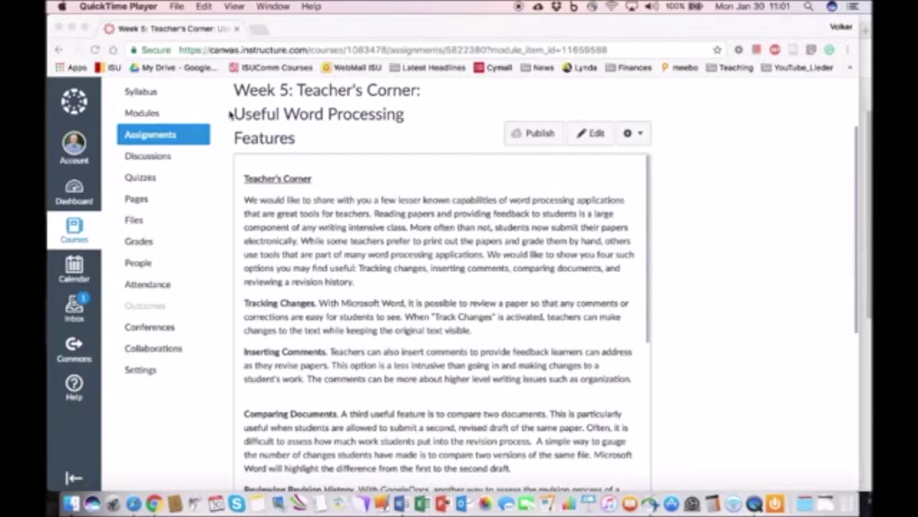
Switch to Microsoft Word and bring the Week5_StudentText1TrackChanges document to the front, moving its window fully into view
{"action": "scroll", "coordinate": [323, 238], "scroll_direction": "down", "scroll_amount": 5}
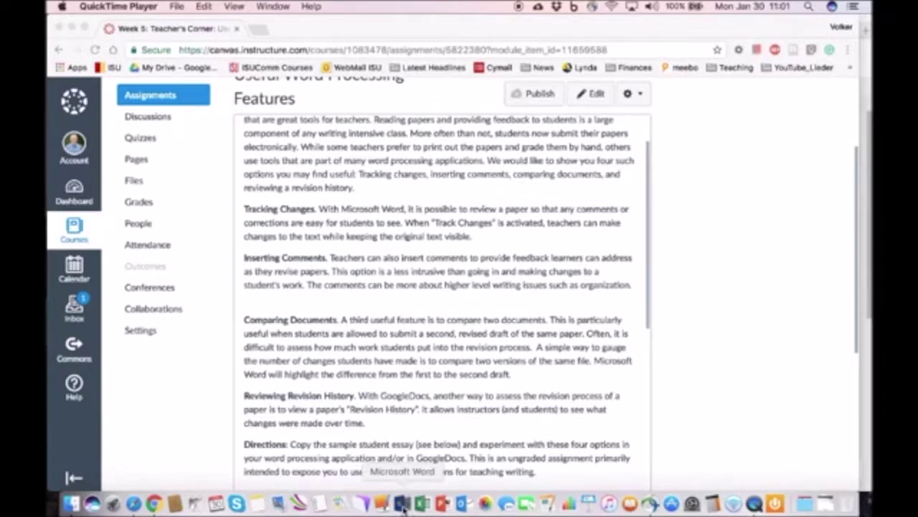
{"action": "left_click", "coordinate": [403, 505]}
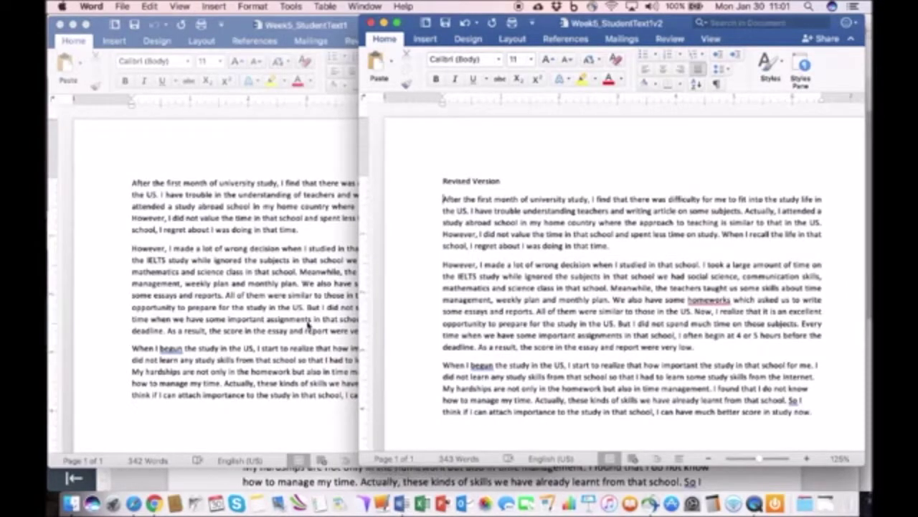
{"action": "left_click", "coordinate": [342, 53]}
{"action": "left_click", "coordinate": [362, 6]}
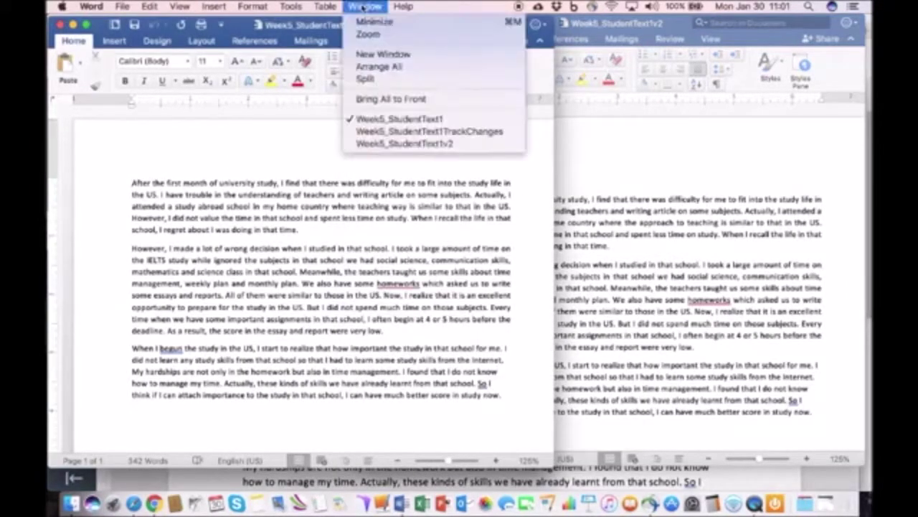
{"action": "left_click", "coordinate": [374, 132]}
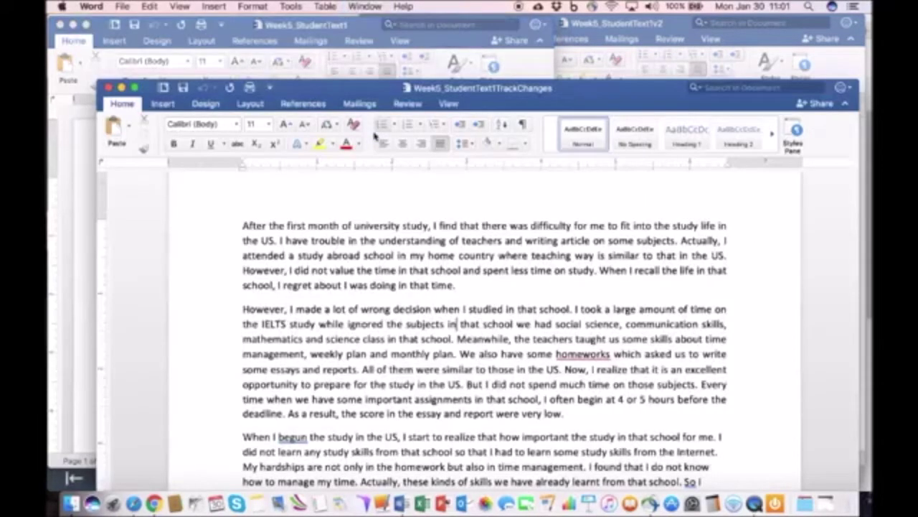
{"action": "left_click_drag", "start_coordinate": [379, 94], "coordinate": [353, 36]}
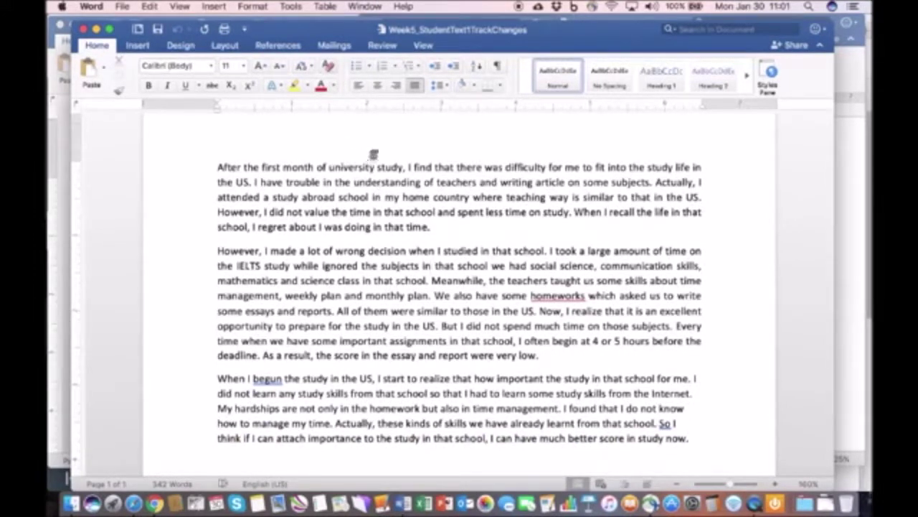
Turn on Track Changes and correct "begun" to "began" in the third paragraph using the suggested replacement
{"action": "left_click", "coordinate": [383, 46]}
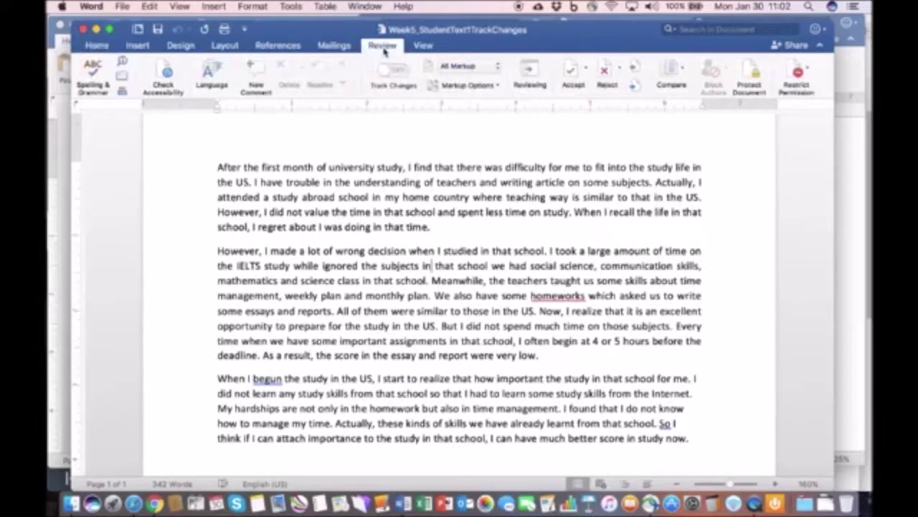
{"action": "left_click", "coordinate": [402, 71]}
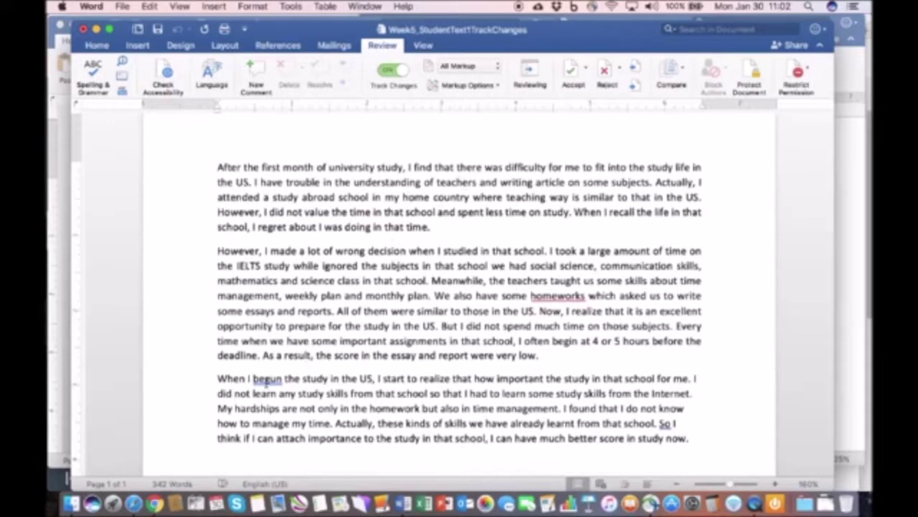
{"action": "right_click", "coordinate": [266, 381]}
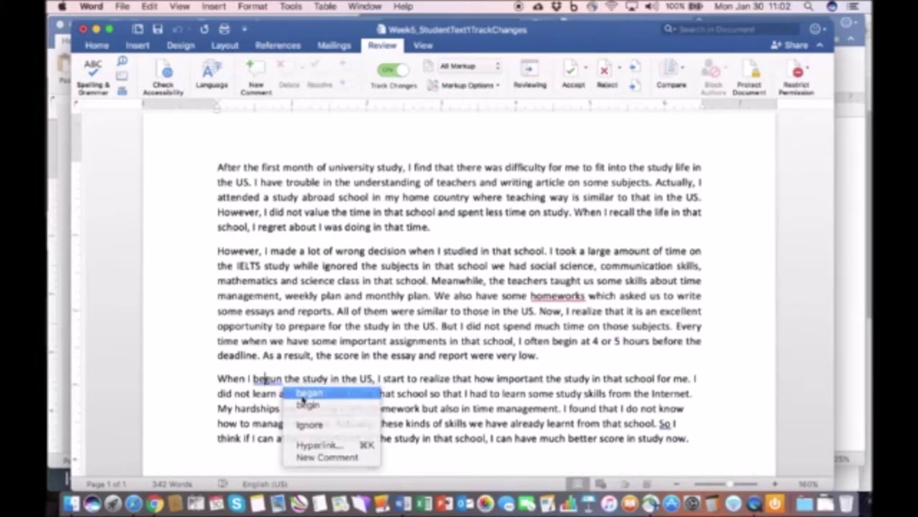
{"action": "left_click", "coordinate": [309, 392]}
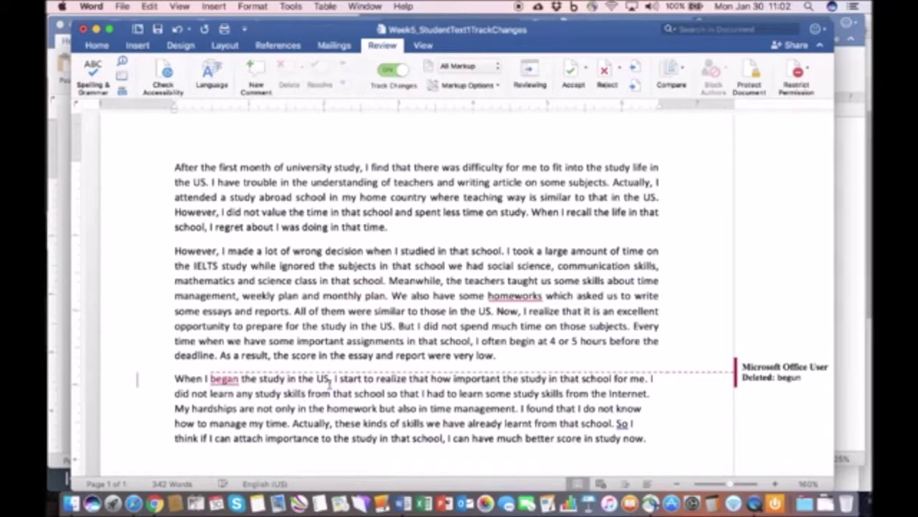
Correct "homeworks" to "homework" in the second paragraph as a tracked change
{"action": "left_click", "coordinate": [780, 379]}
{"action": "left_click", "coordinate": [542, 296]}
{"action": "key", "text": "BackSpace"}
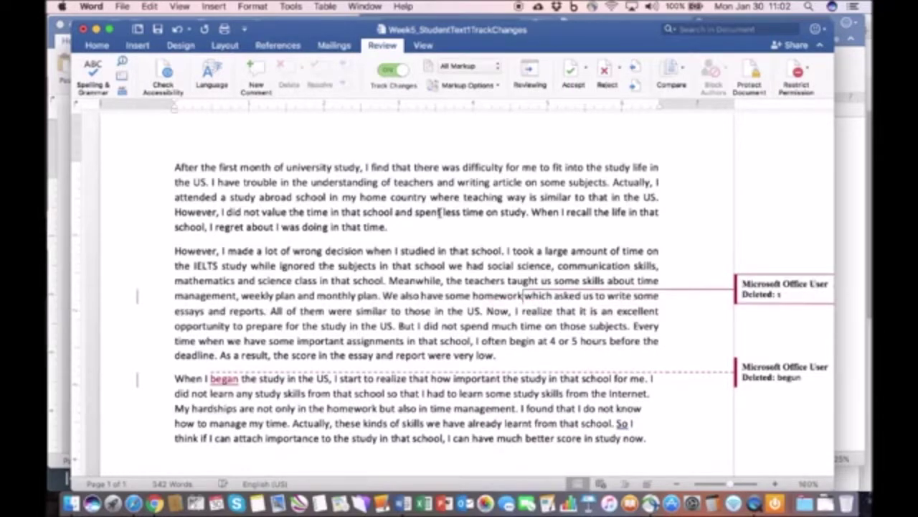
Replace "there was difficulty for me" with "it was difficult for me" in the essay's first sentence
{"action": "scroll", "coordinate": [441, 211], "scroll_direction": "up", "scroll_amount": 1}
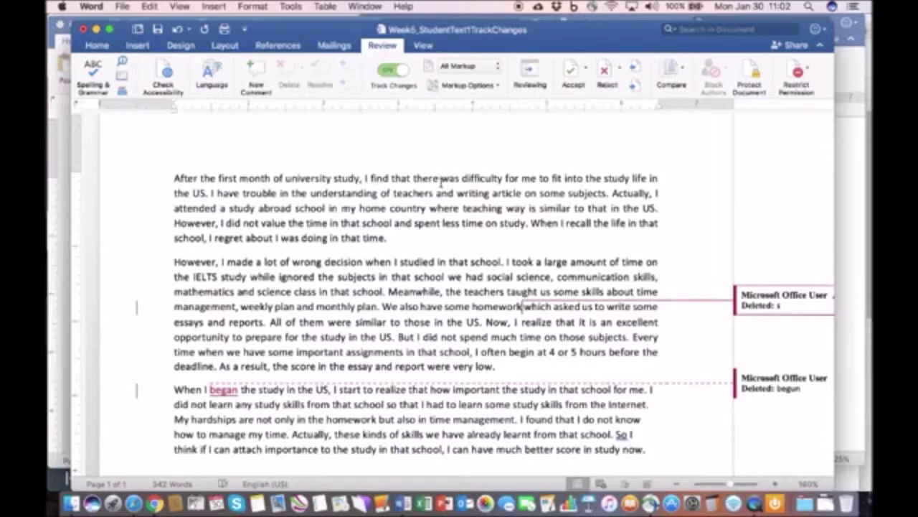
{"action": "left_click", "coordinate": [415, 178]}
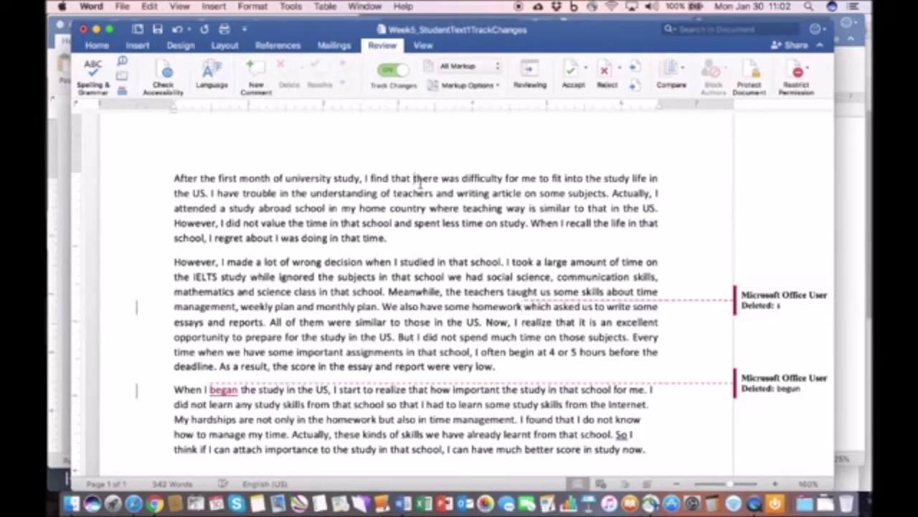
{"action": "type", "text": "it was fdifficu"}
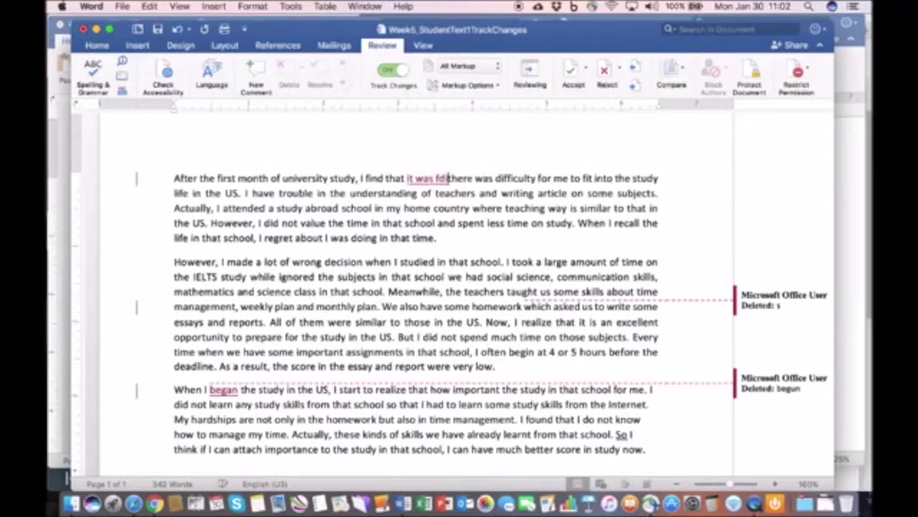
{"action": "type", "text": "lt for me"}
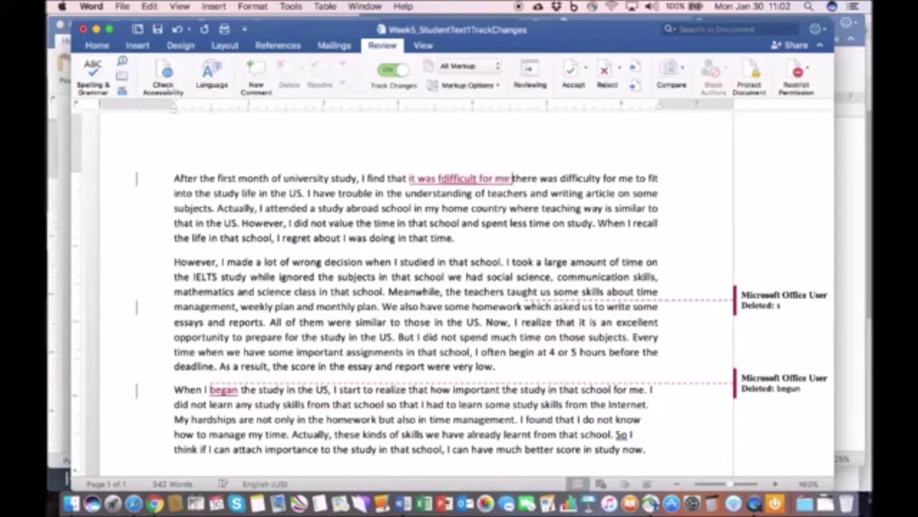
{"action": "left_click", "coordinate": [442, 177]}
{"action": "key", "text": "BackSpace"}
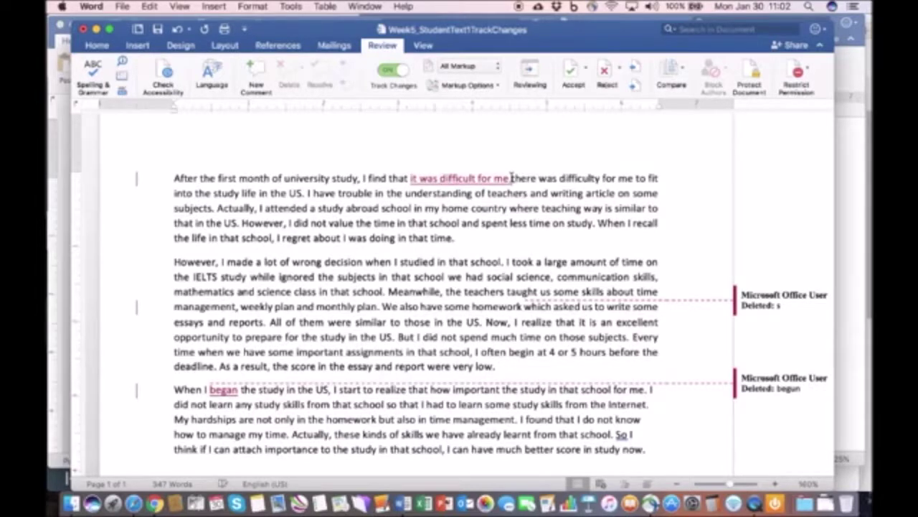
{"action": "left_click_drag", "start_coordinate": [511, 178], "coordinate": [626, 178]}
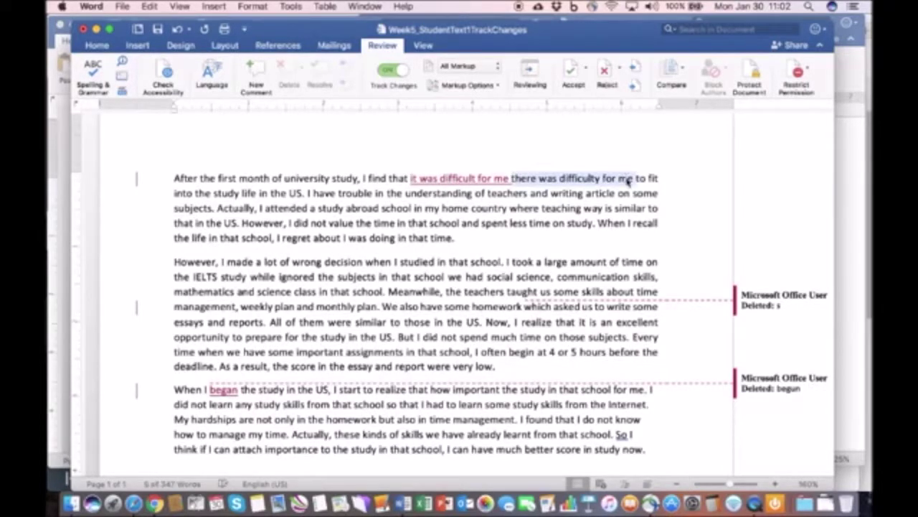
{"action": "key", "text": "BackSpace"}
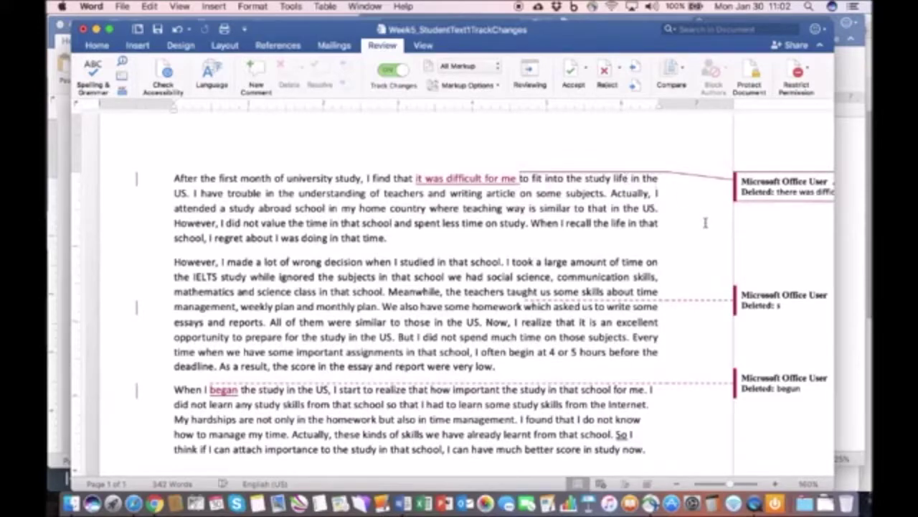
Attach the comment "Please include a title." to the word "After" at the start of the essay
{"action": "scroll", "coordinate": [705, 222], "scroll_direction": "right", "scroll_amount": 2}
{"action": "scroll", "coordinate": [705, 222], "scroll_direction": "down", "scroll_amount": 1}
{"action": "scroll", "coordinate": [706, 222], "scroll_direction": "right", "scroll_amount": 2}
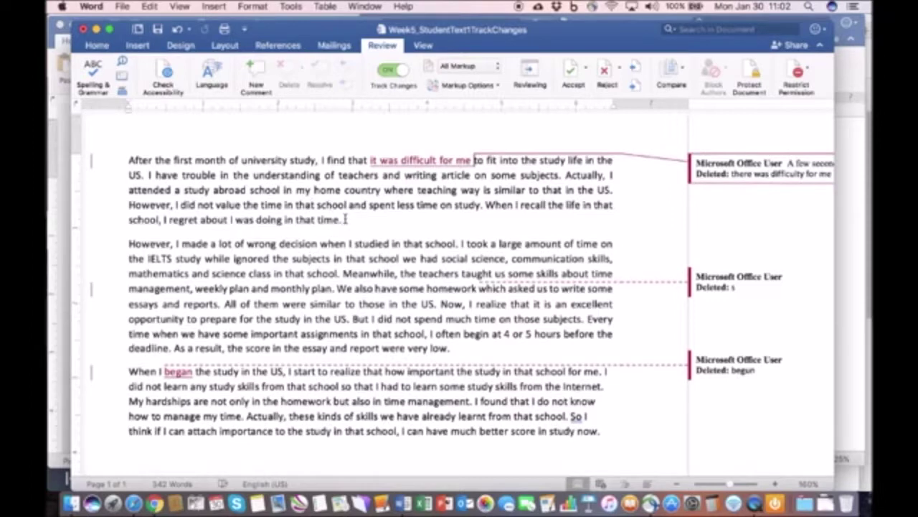
{"action": "left_click", "coordinate": [127, 160]}
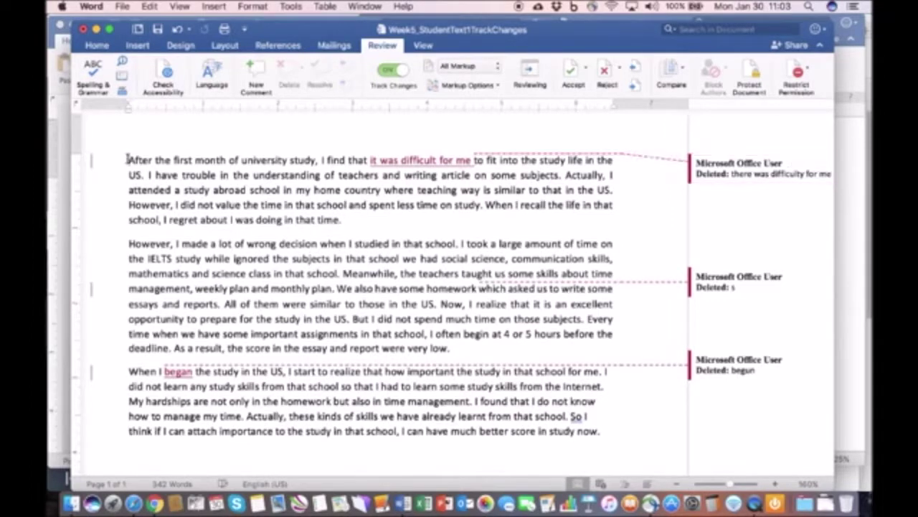
{"action": "left_click_drag", "start_coordinate": [127, 159], "coordinate": [150, 159]}
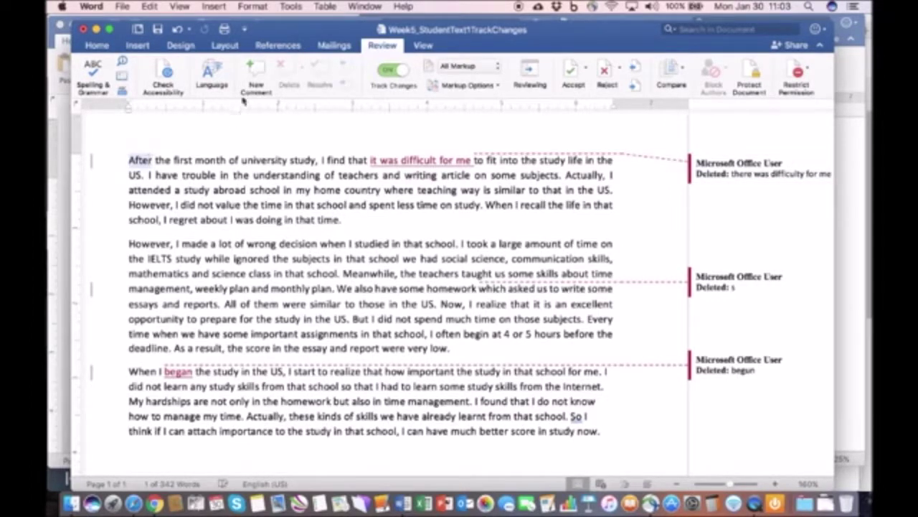
{"action": "left_click", "coordinate": [257, 72]}
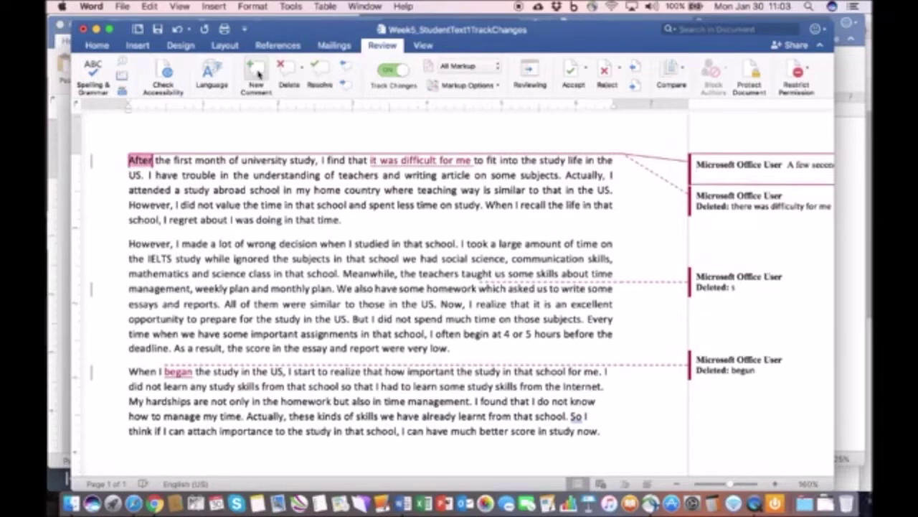
{"action": "type", "text": "Please include a tit"}
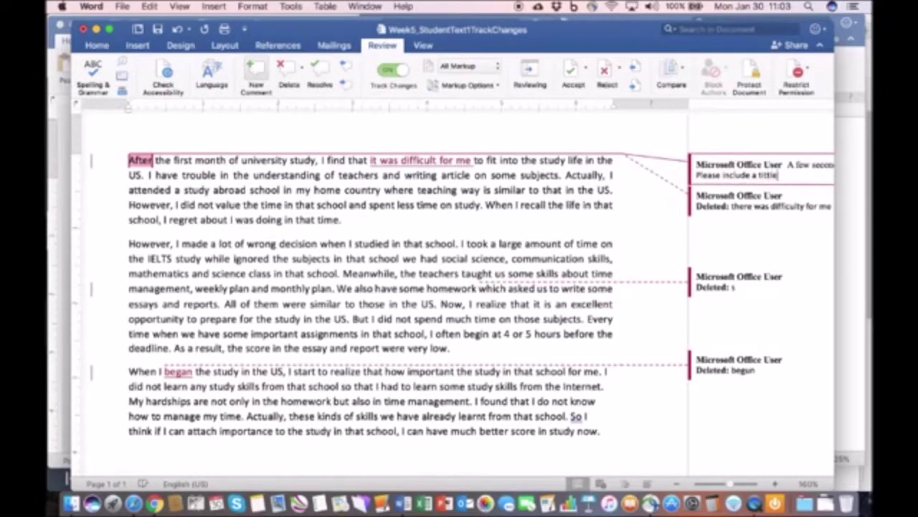
{"action": "type", "text": "le."}
{"action": "left_click", "coordinate": [237, 191]}
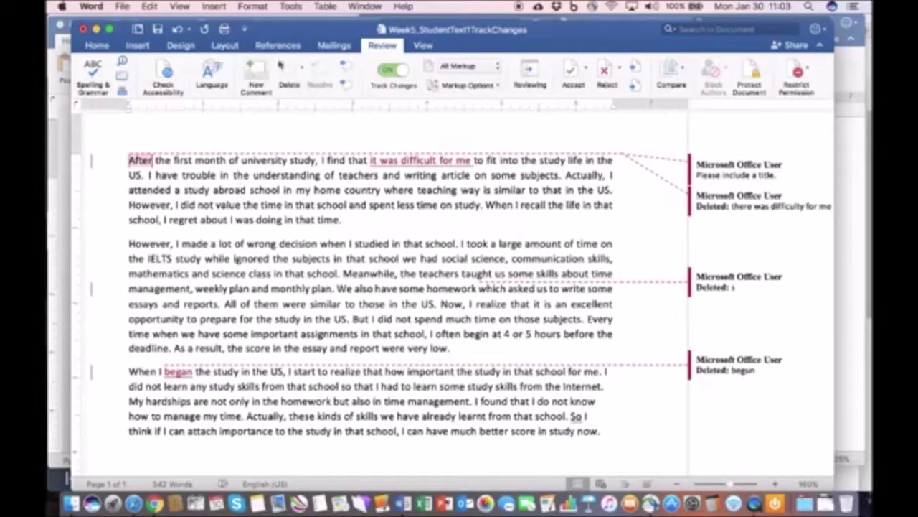
Bring the Week5_StudentText1 and Week5_StudentText1v2 documents to the front and look at the original and revised essays in turn
{"action": "left_click_drag", "start_coordinate": [315, 29], "coordinate": [330, 71]}
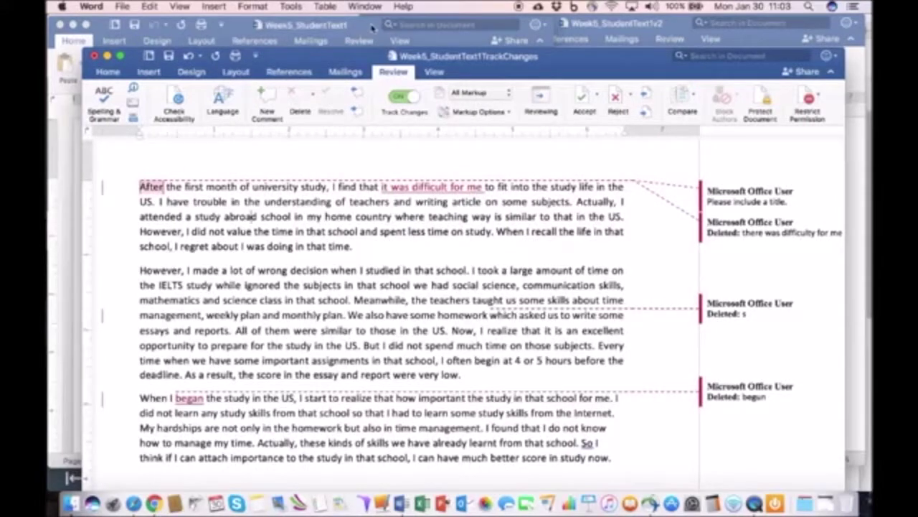
{"action": "left_click", "coordinate": [370, 27]}
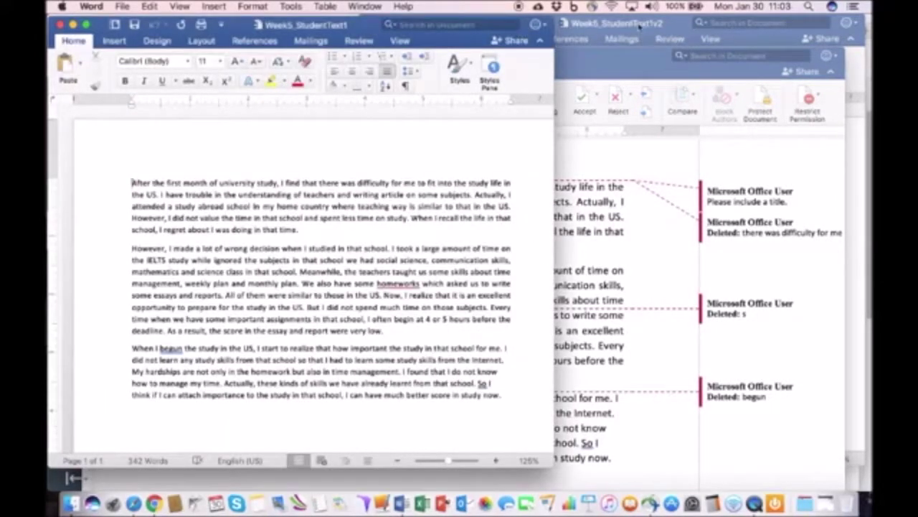
{"action": "left_click", "coordinate": [671, 24]}
{"action": "left_click", "coordinate": [304, 208]}
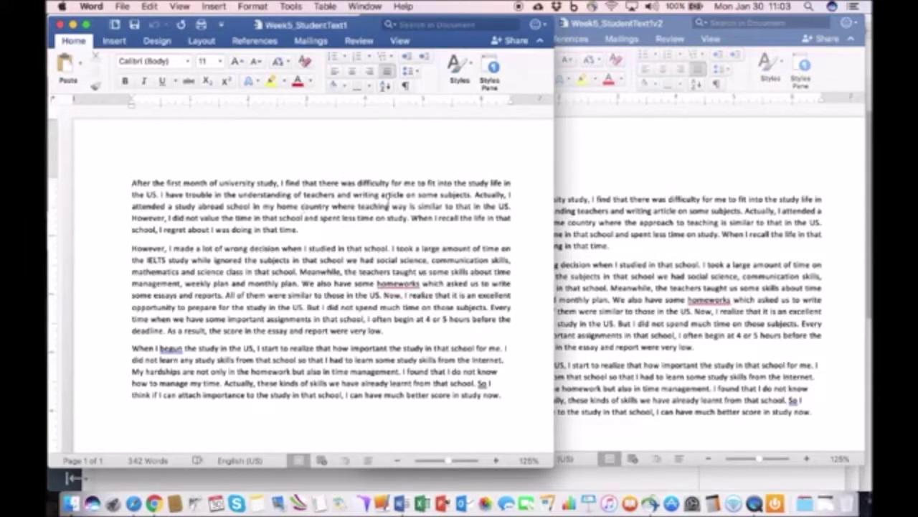
{"action": "left_click", "coordinate": [568, 224]}
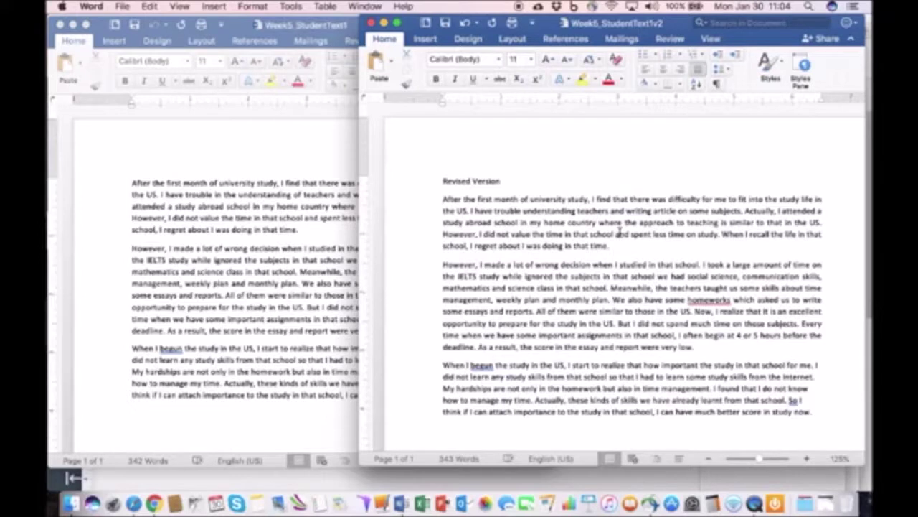
{"action": "left_click", "coordinate": [296, 220]}
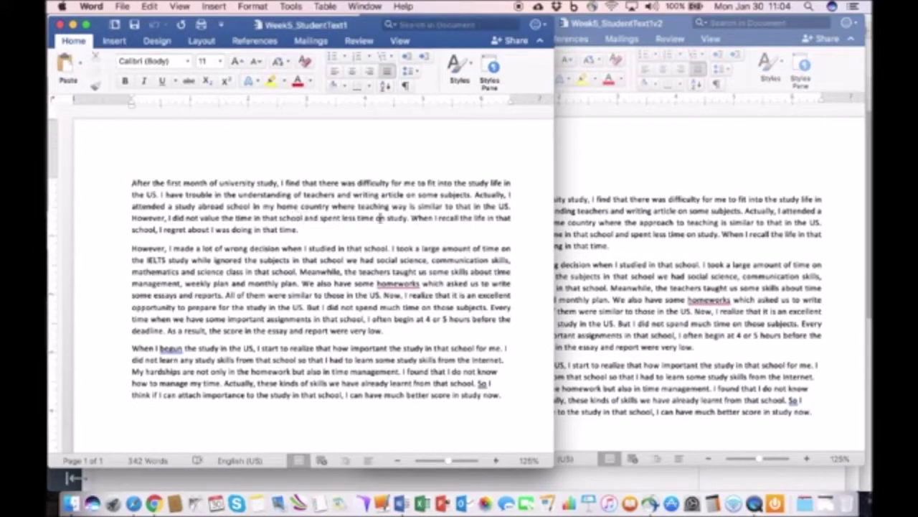
{"action": "left_click", "coordinate": [619, 244]}
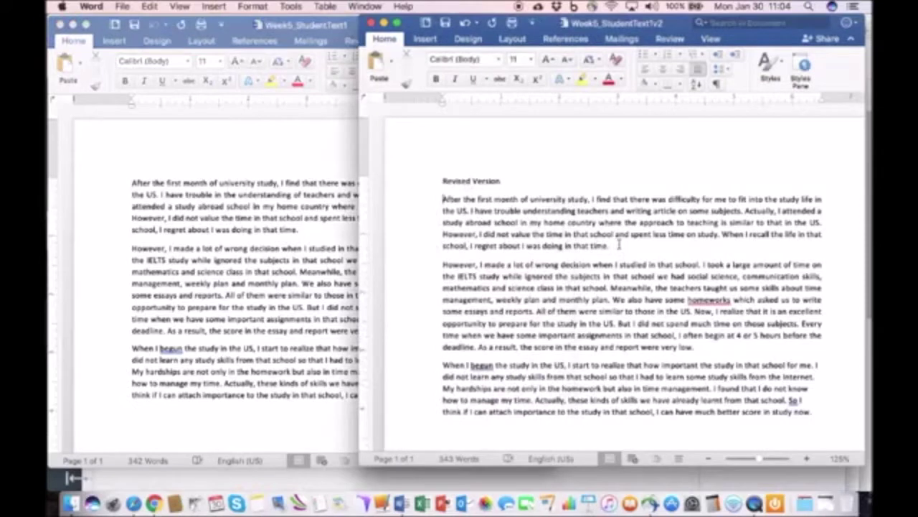
{"action": "left_click", "coordinate": [343, 218]}
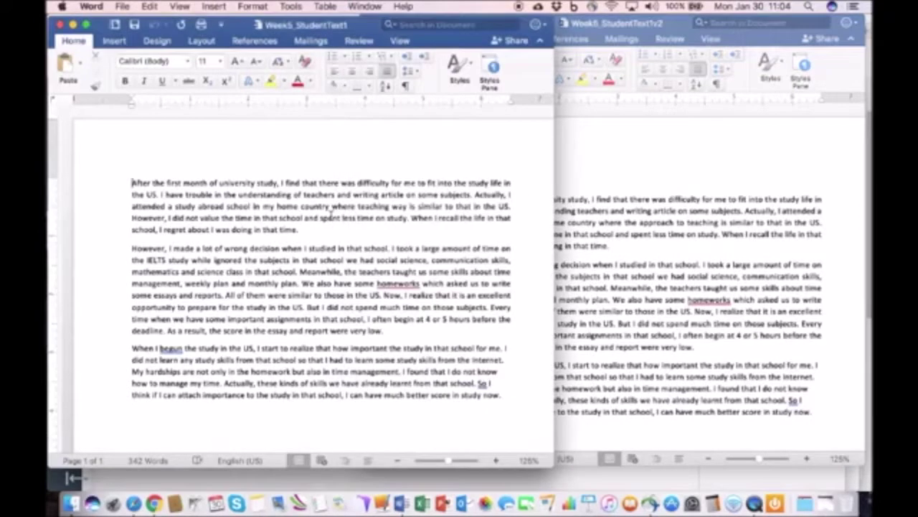
Compare the documents with Week5_StudentText1 as the original and Week5_StudentText1v2 as the revised version
{"action": "left_click", "coordinate": [293, 6]}
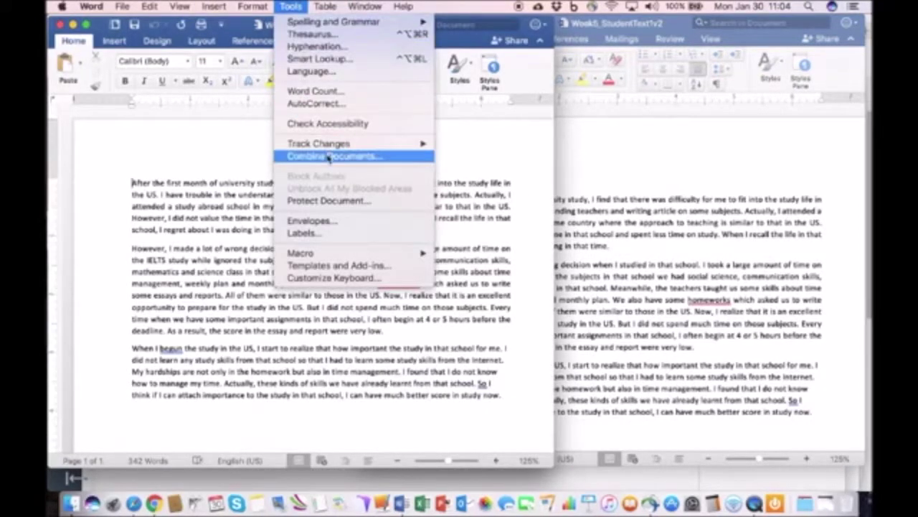
{"action": "mouse_move", "coordinate": [329, 145]}
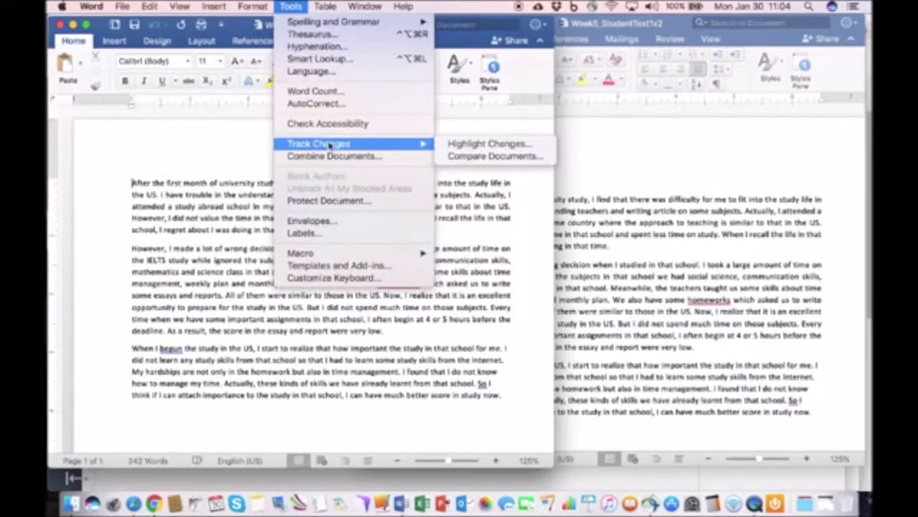
{"action": "left_click", "coordinate": [465, 159]}
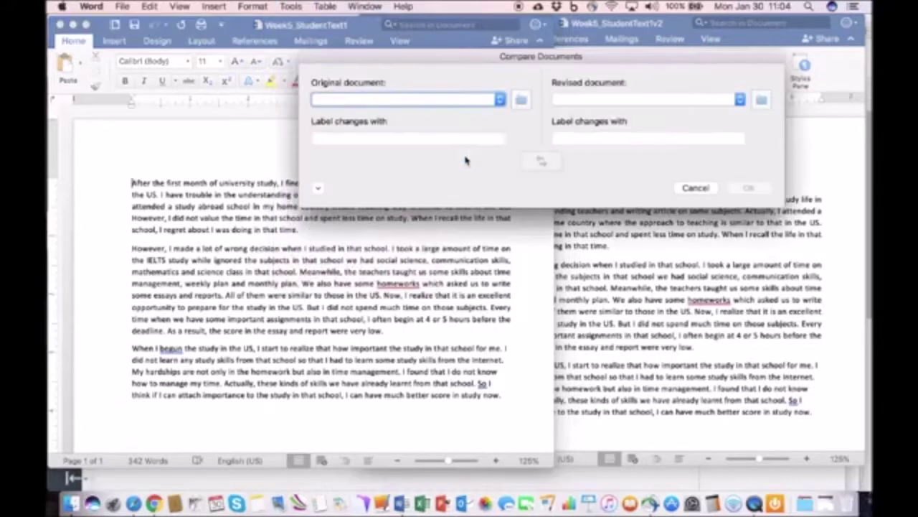
{"action": "left_click", "coordinate": [500, 99]}
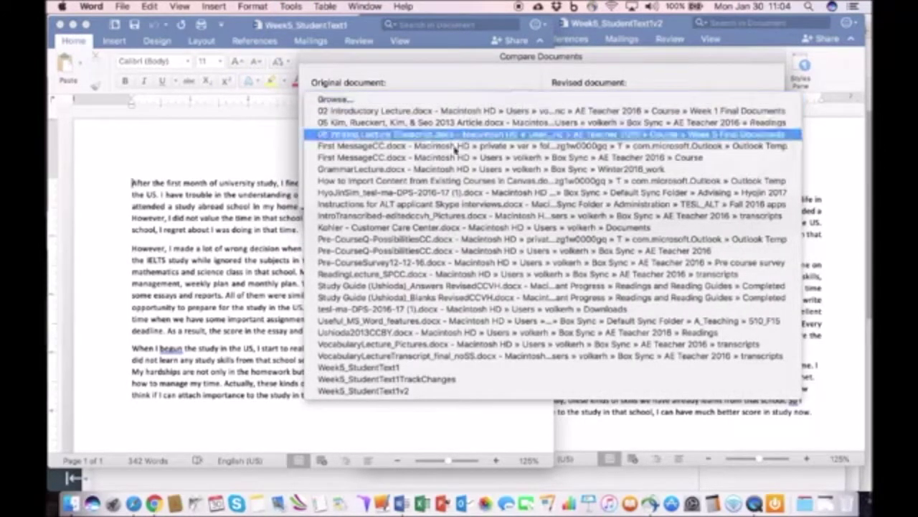
{"action": "left_click", "coordinate": [354, 368]}
{"action": "left_click", "coordinate": [623, 100]}
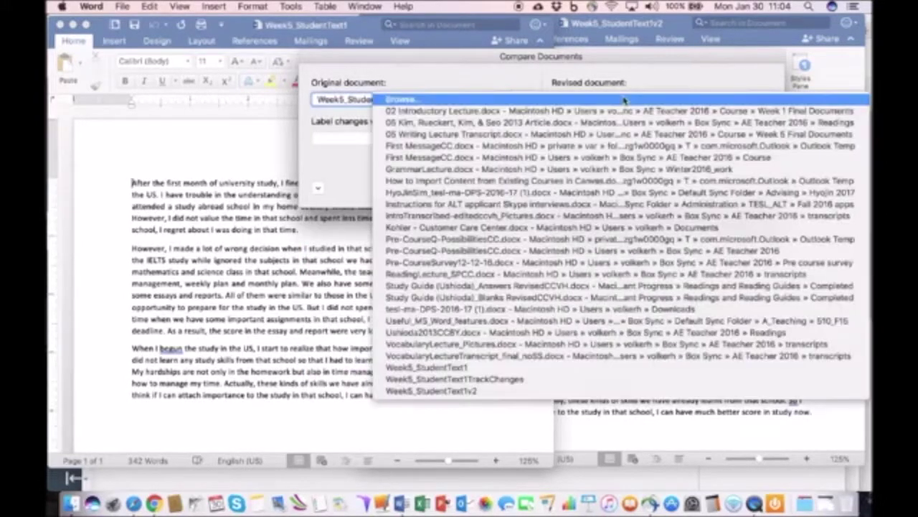
{"action": "left_click", "coordinate": [419, 392]}
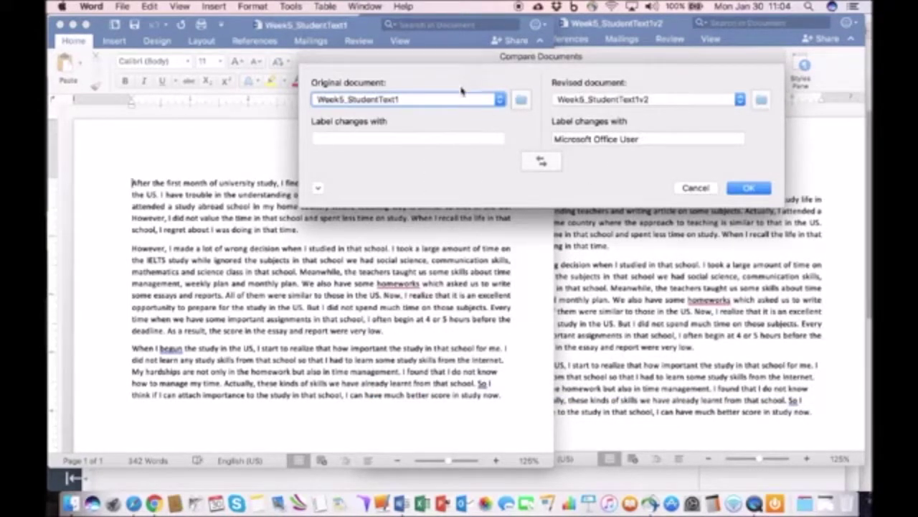
{"action": "left_click", "coordinate": [754, 190]}
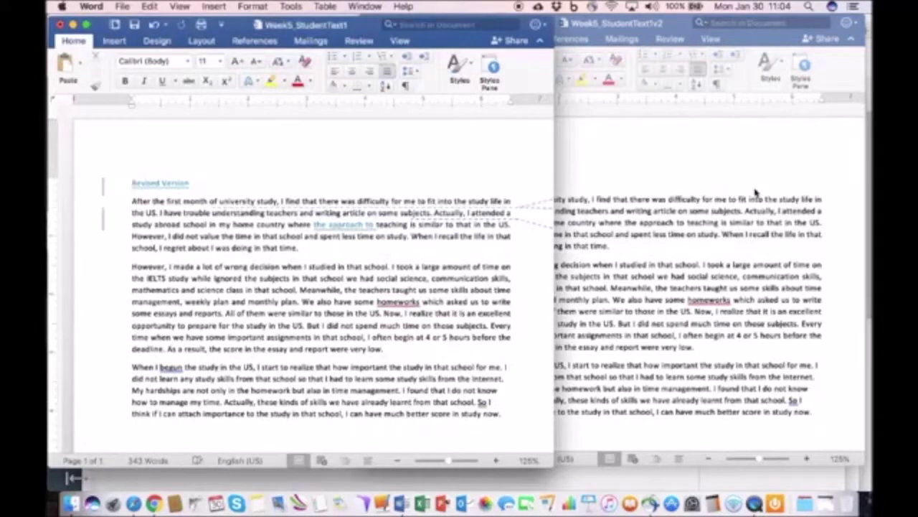
Widen the Week5_StudentText1 window to show the markup area and examine the deletions and insertions marked by the comparison
{"action": "left_click_drag", "start_coordinate": [551, 465], "coordinate": [772, 430]}
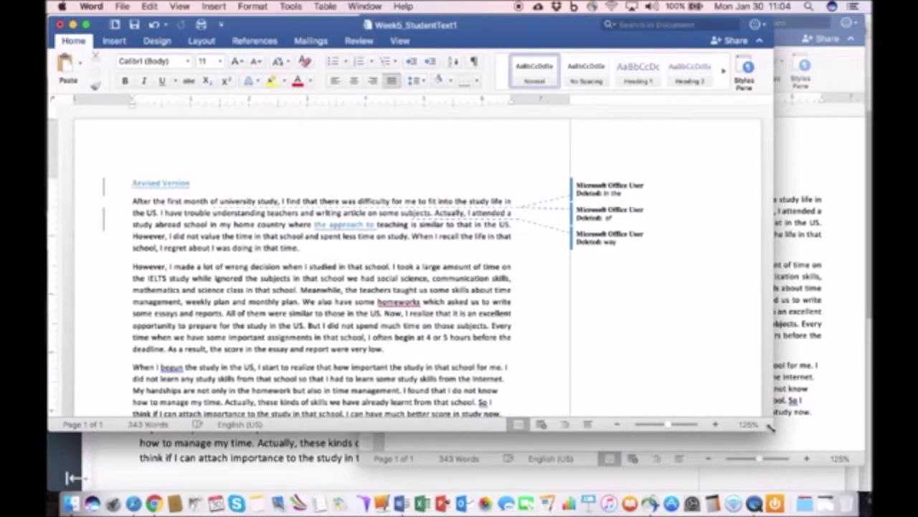
{"action": "scroll", "coordinate": [460, 346], "scroll_direction": "down", "scroll_amount": 2}
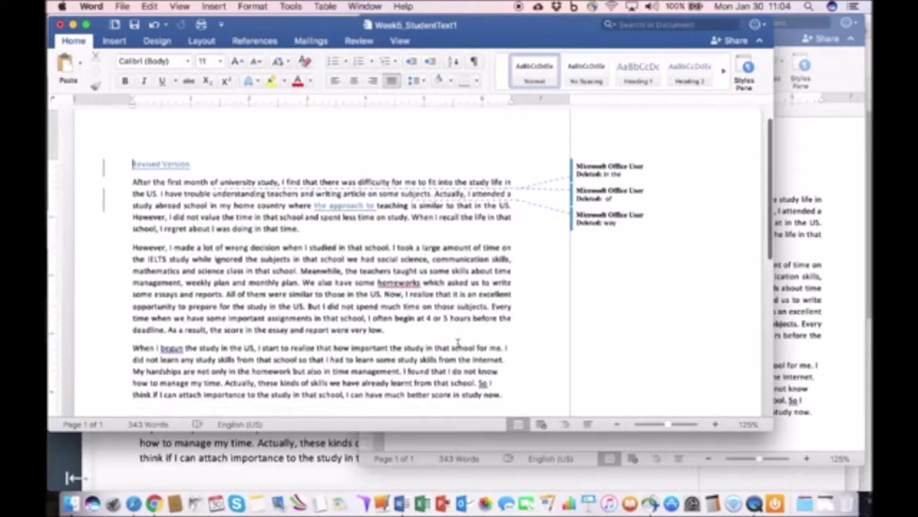
{"action": "scroll", "coordinate": [457, 343], "scroll_direction": "up", "scroll_amount": 2}
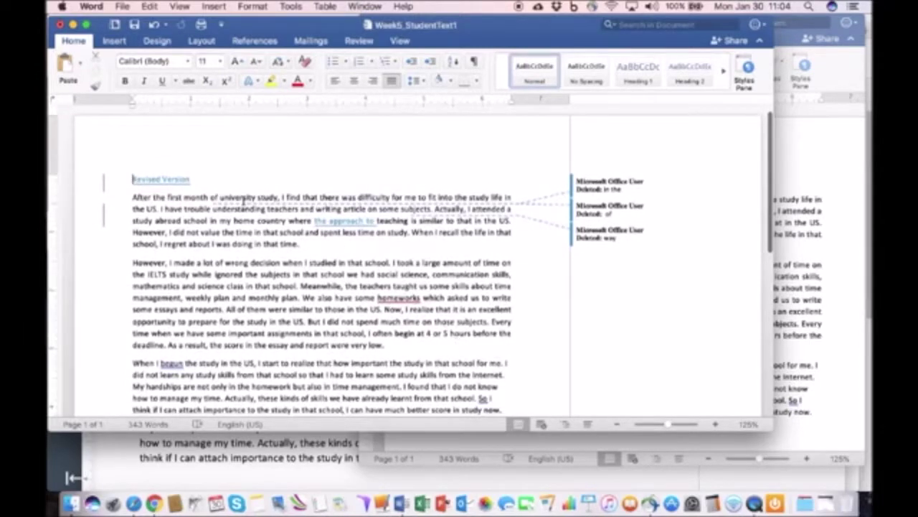
{"action": "left_click", "coordinate": [599, 188]}
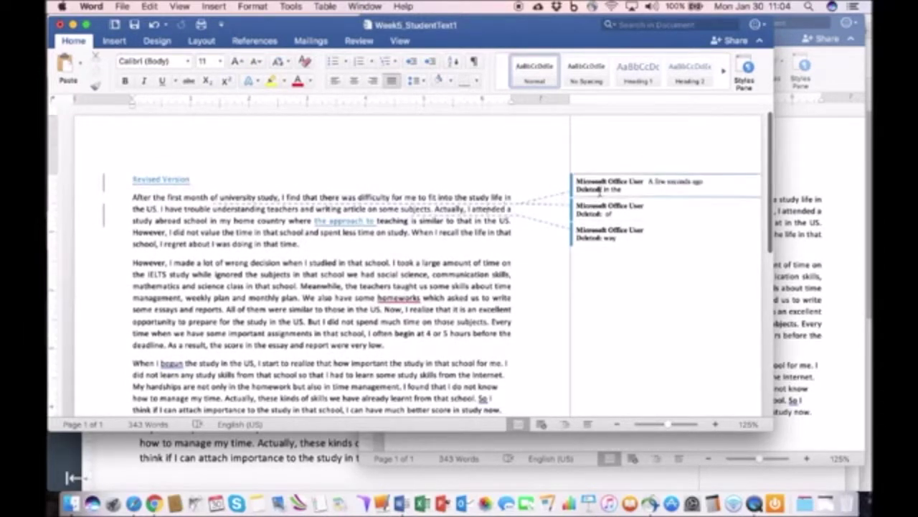
{"action": "left_click", "coordinate": [605, 213]}
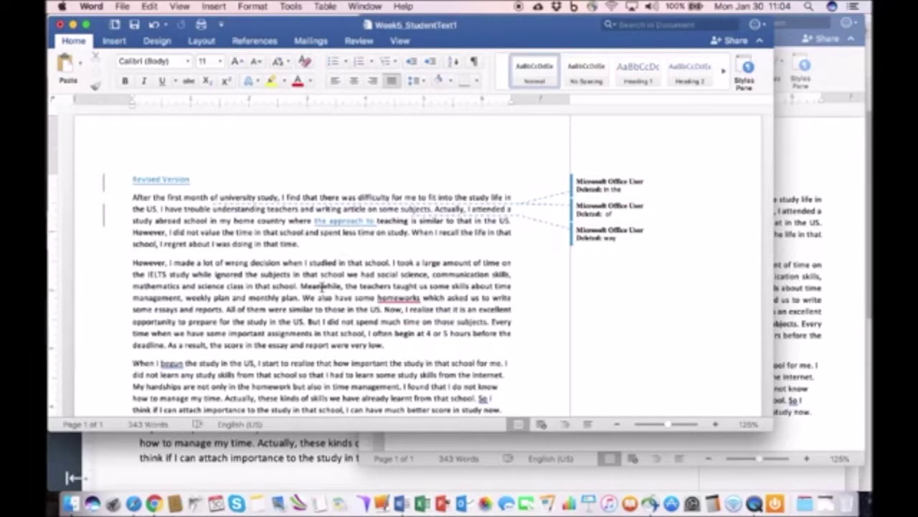
{"action": "scroll", "coordinate": [323, 287], "scroll_direction": "down", "scroll_amount": 3}
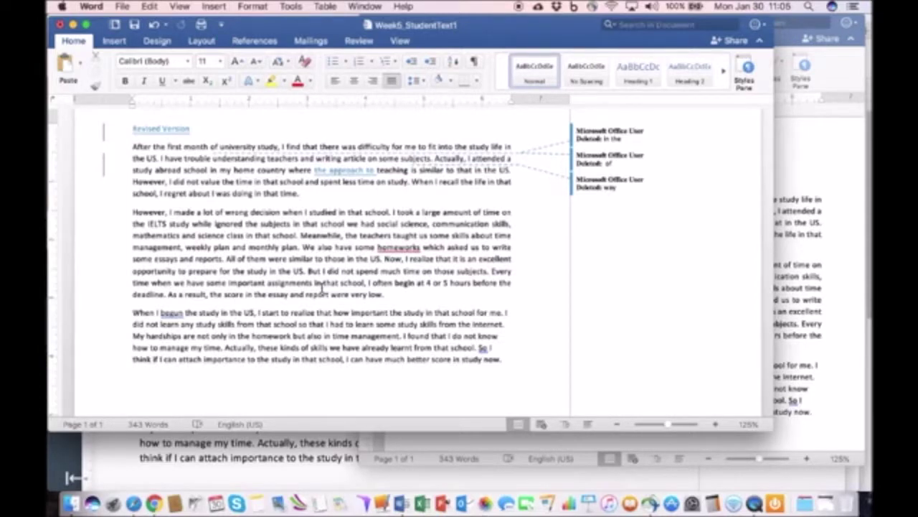
Switch to Safari with the Google Docs essay and correct the document's title to "Sample Student Text"
{"action": "key", "text": "super+Tab"}
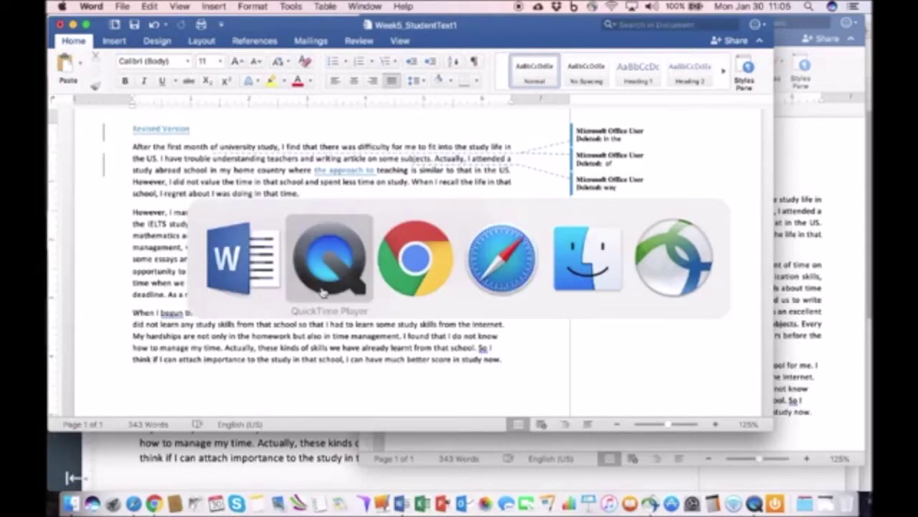
{"action": "key", "text": "super+Tab"}
{"action": "key", "text": "super+Tab"}
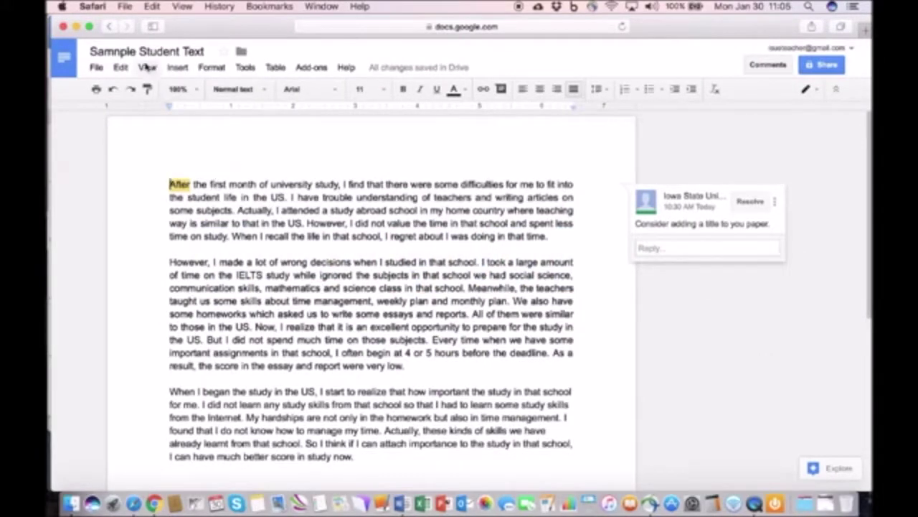
{"action": "left_click", "coordinate": [123, 51]}
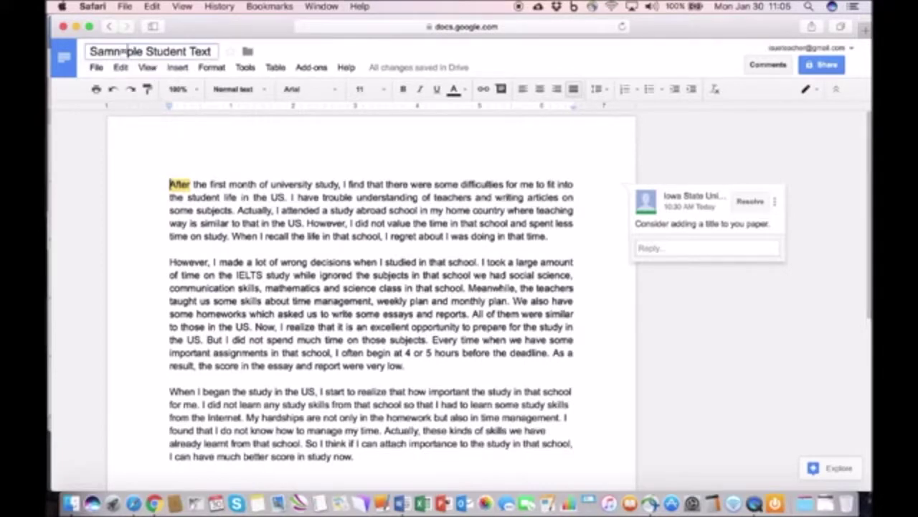
{"action": "key", "text": "Return"}
{"action": "left_click", "coordinate": [191, 197]}
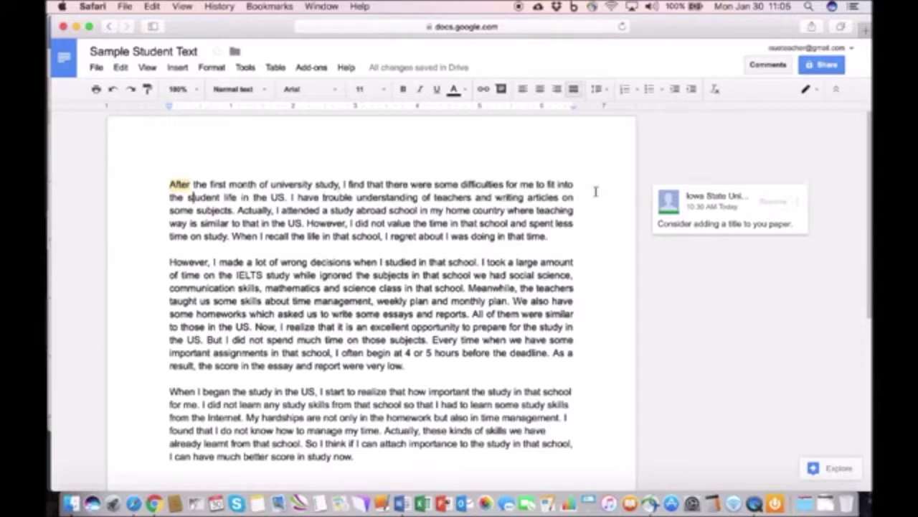
Attach the comment "Comment goes here" to the word "find" in the essay's first sentence
{"action": "double_click", "coordinate": [356, 185]}
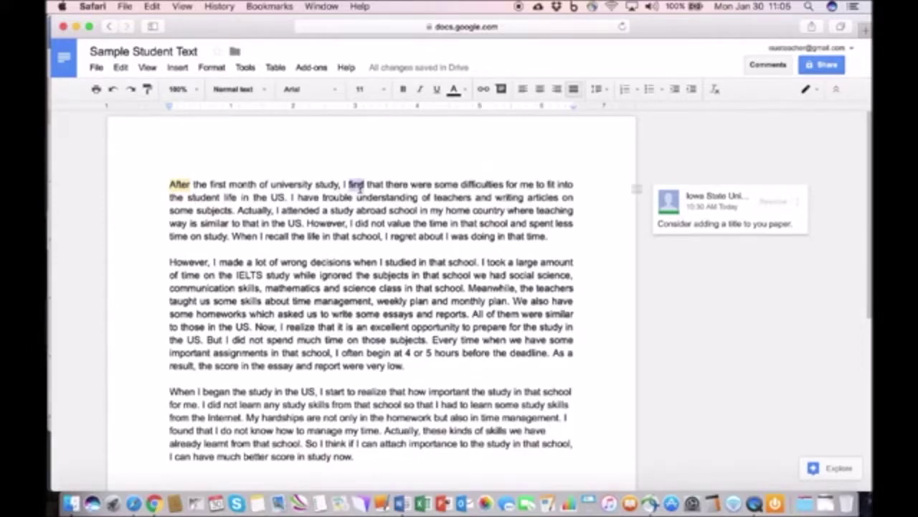
{"action": "left_click", "coordinate": [177, 67]}
{"action": "left_click", "coordinate": [194, 201]}
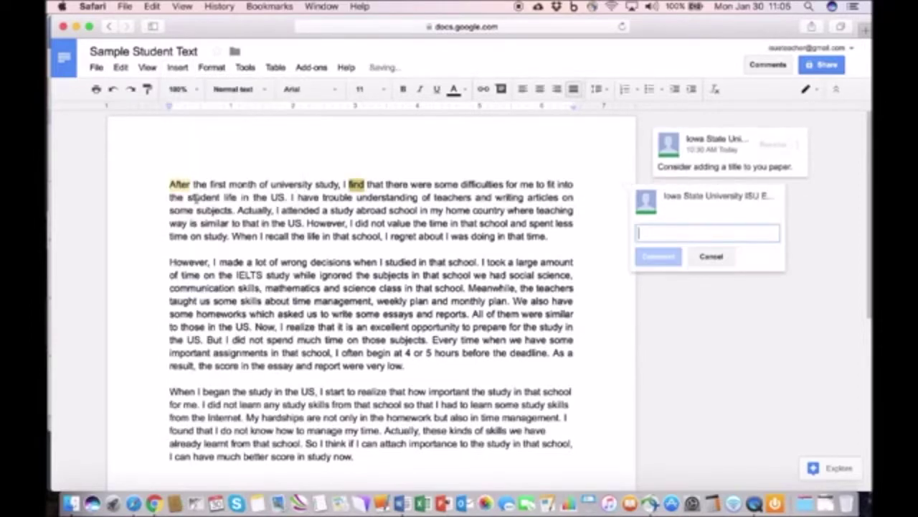
{"action": "type", "text": "Co"}
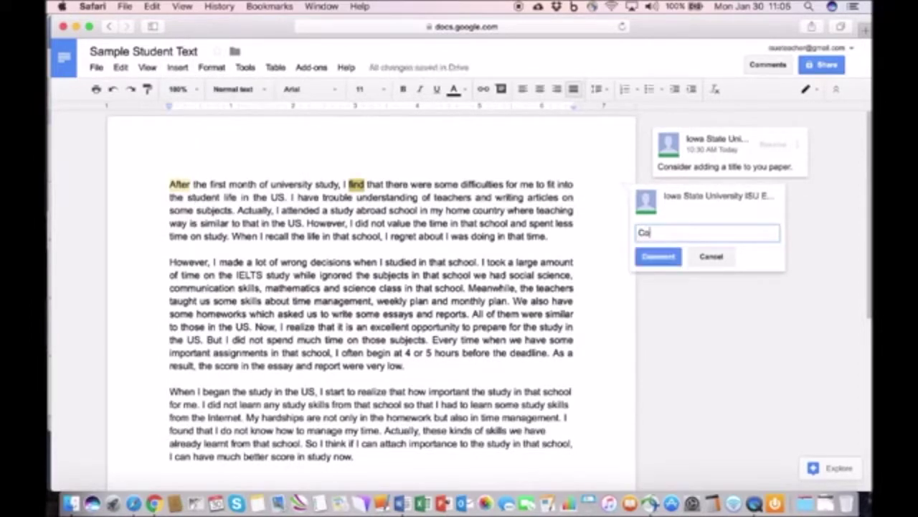
{"action": "type", "text": "mment goes here"}
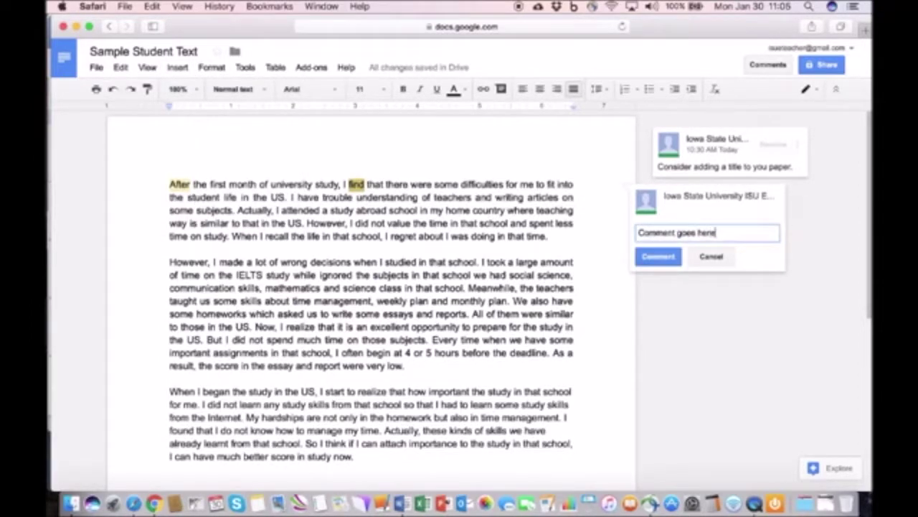
{"action": "left_click", "coordinate": [657, 258]}
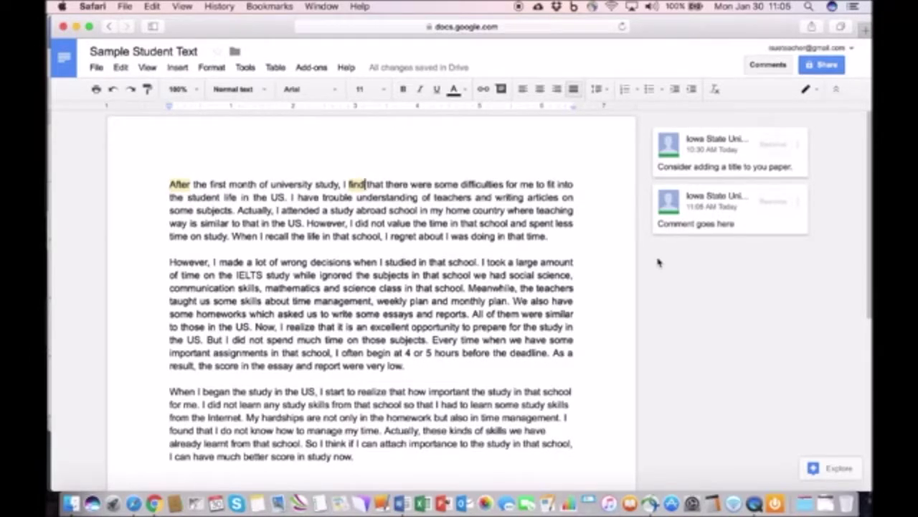
Open the document's revision history and view the 10:24 AM and 10:29 AM revisions in turn
{"action": "left_click", "coordinate": [95, 69]}
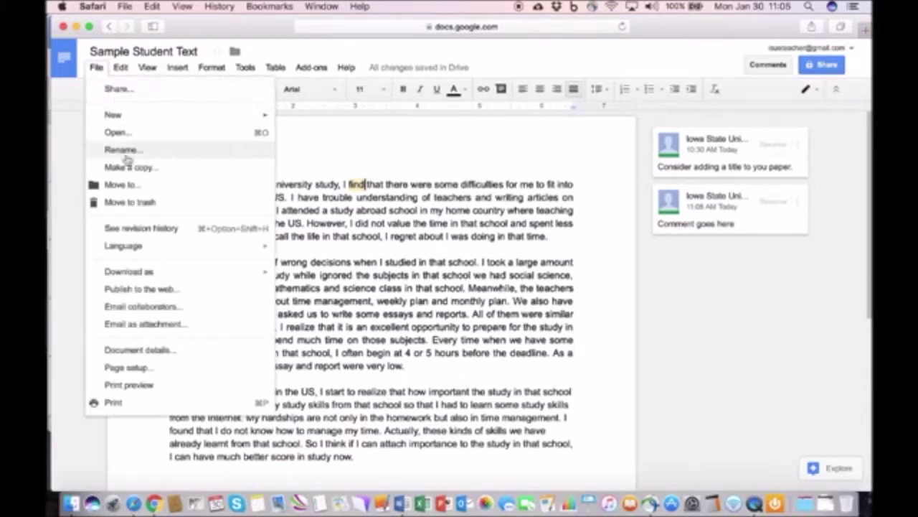
{"action": "left_click", "coordinate": [130, 228]}
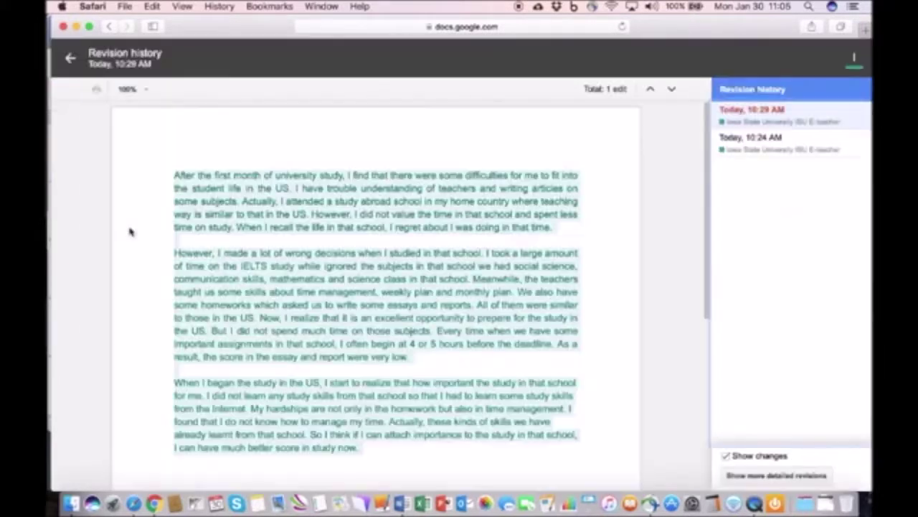
{"action": "left_click", "coordinate": [750, 140]}
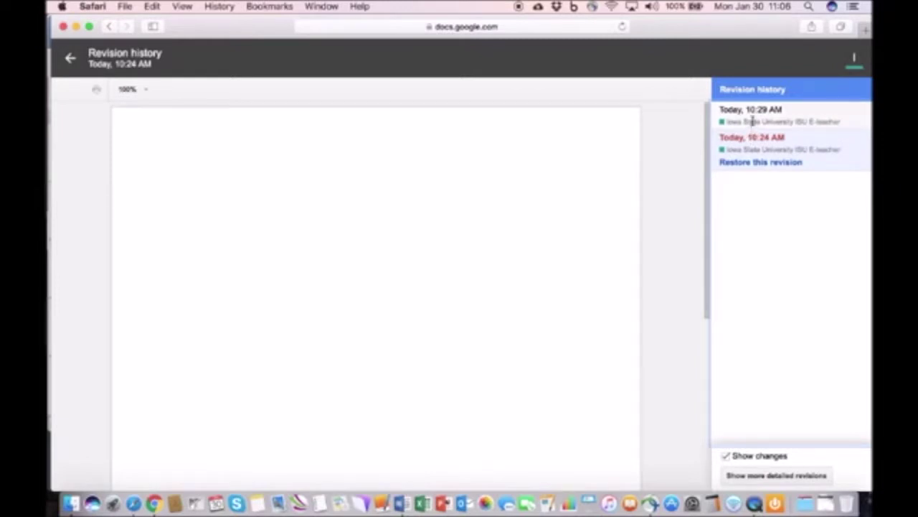
{"action": "left_click", "coordinate": [752, 120]}
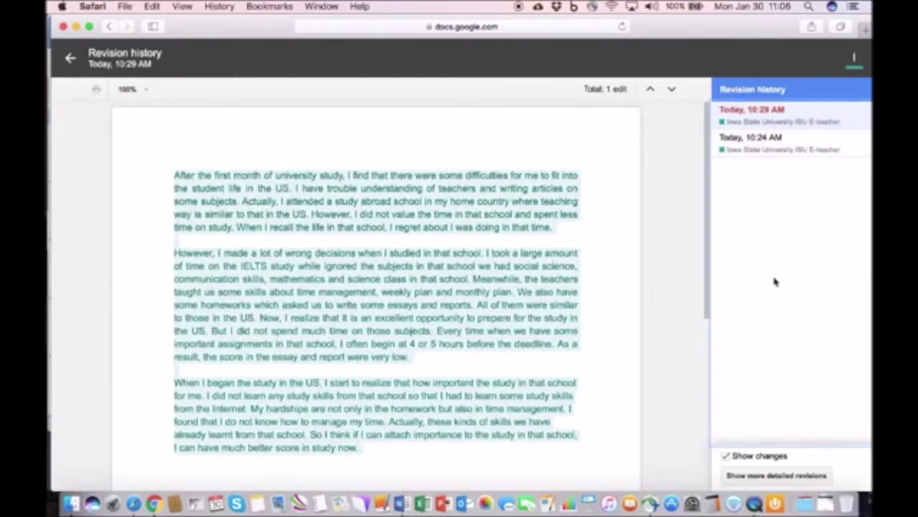
Show more detailed revisions and examine the edits and their author in the 10:28, 10:27 and later 10:24 AM versions
{"action": "left_click", "coordinate": [771, 476]}
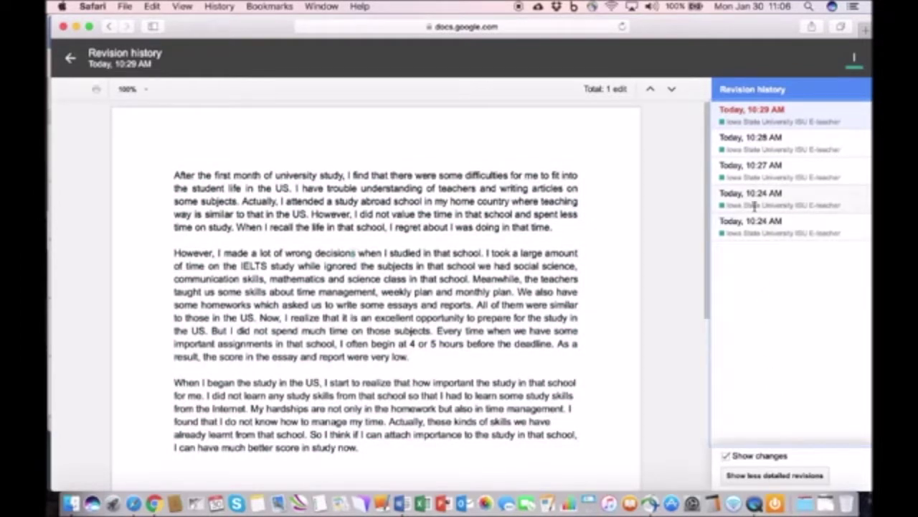
{"action": "left_click", "coordinate": [745, 148]}
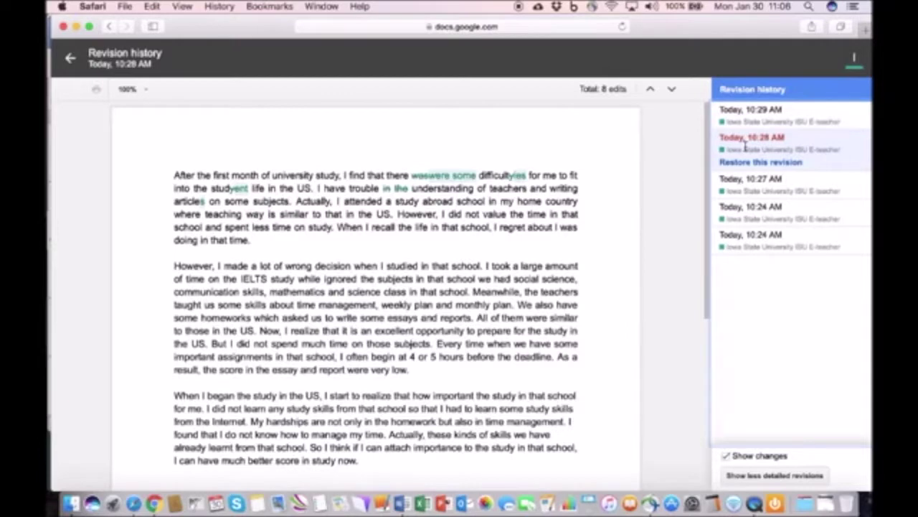
{"action": "left_click", "coordinate": [749, 179]}
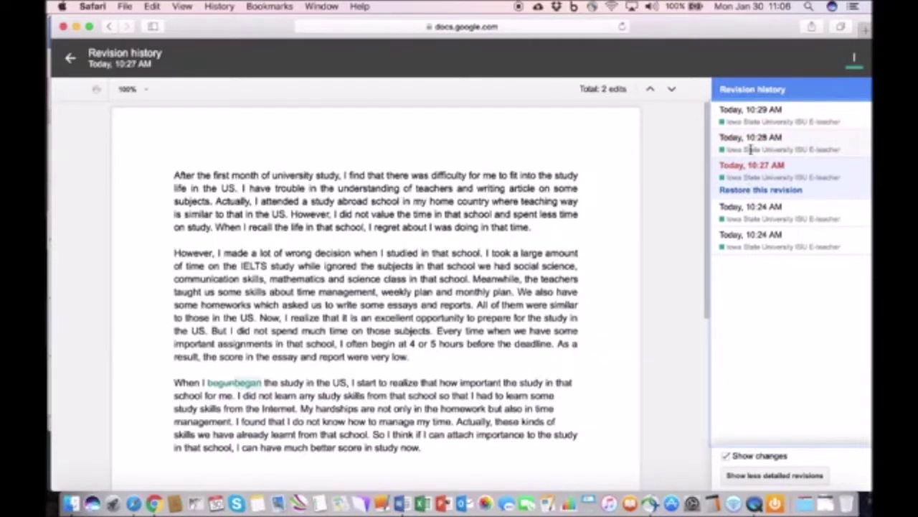
{"action": "left_click", "coordinate": [753, 205]}
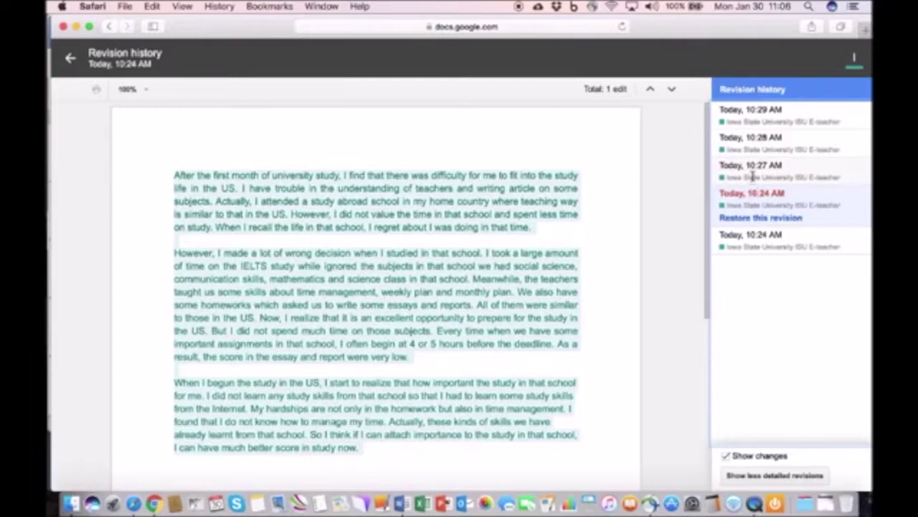
{"action": "left_click", "coordinate": [753, 176]}
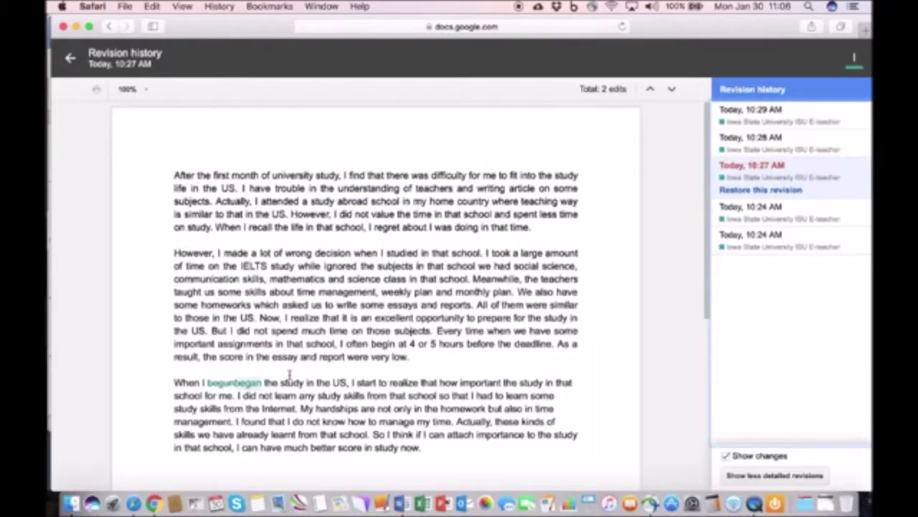
{"action": "mouse_move", "coordinate": [225, 386]}
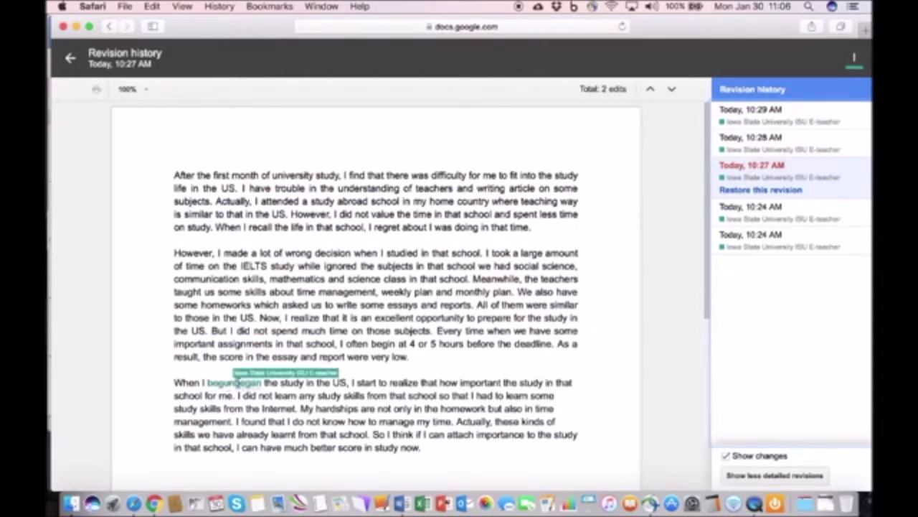
{"action": "left_click", "coordinate": [765, 137]}
{"action": "mouse_move", "coordinate": [436, 178]}
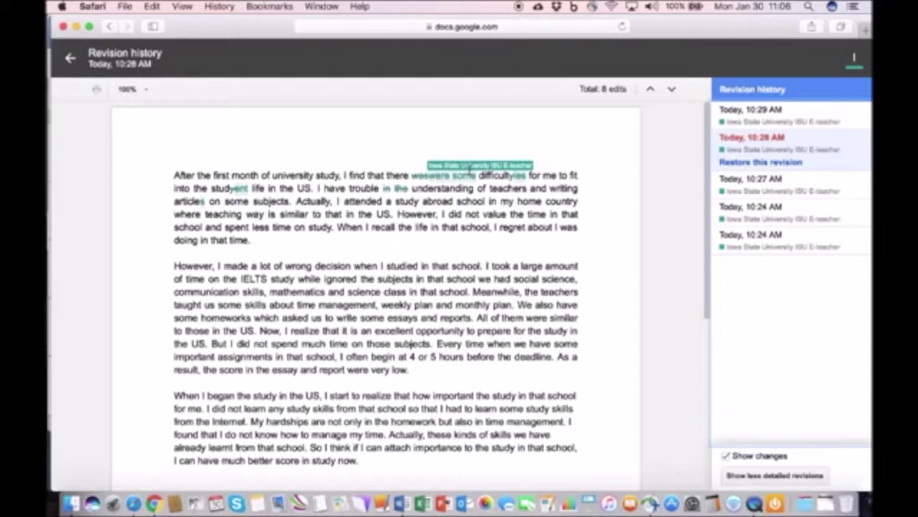
Switch to the Canvas assignment page in Chrome and review its descriptions of the four word processing features
{"action": "left_click", "coordinate": [155, 505]}
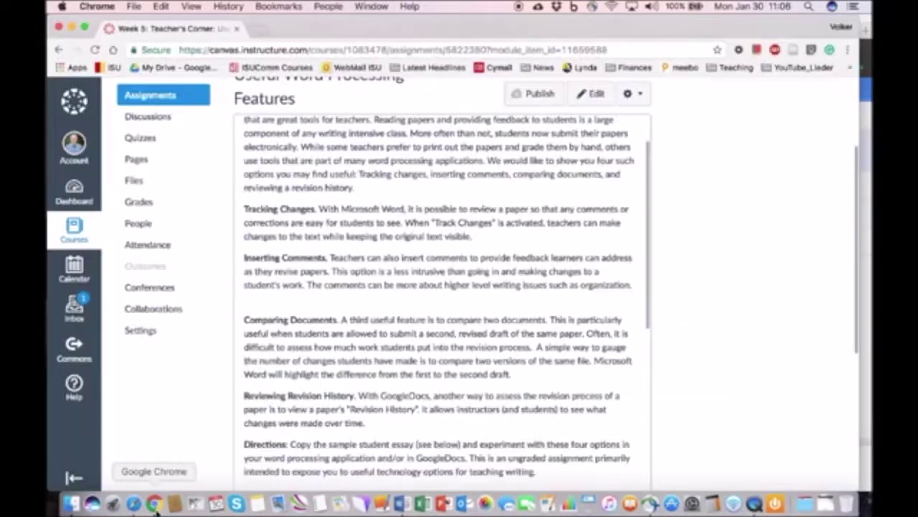
{"action": "scroll", "coordinate": [352, 344], "scroll_direction": "up", "scroll_amount": 1}
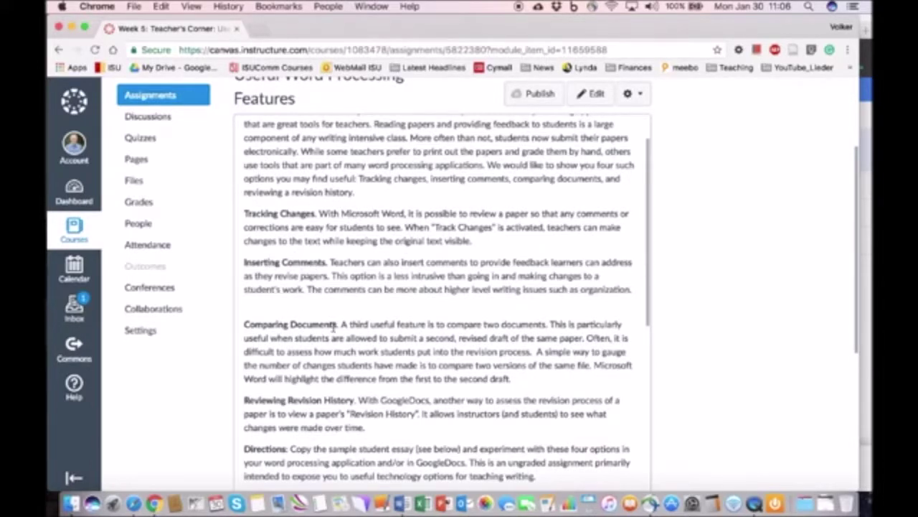
{"action": "scroll", "coordinate": [358, 378], "scroll_direction": "down", "scroll_amount": 3}
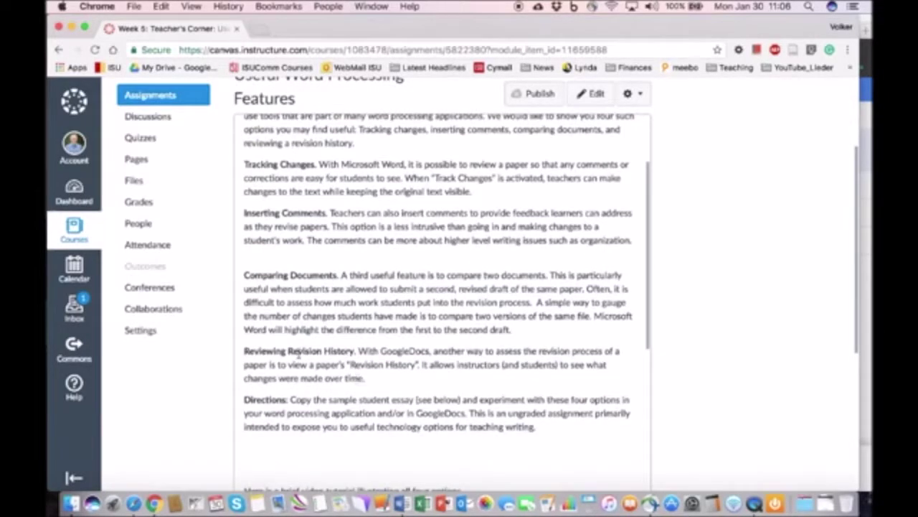